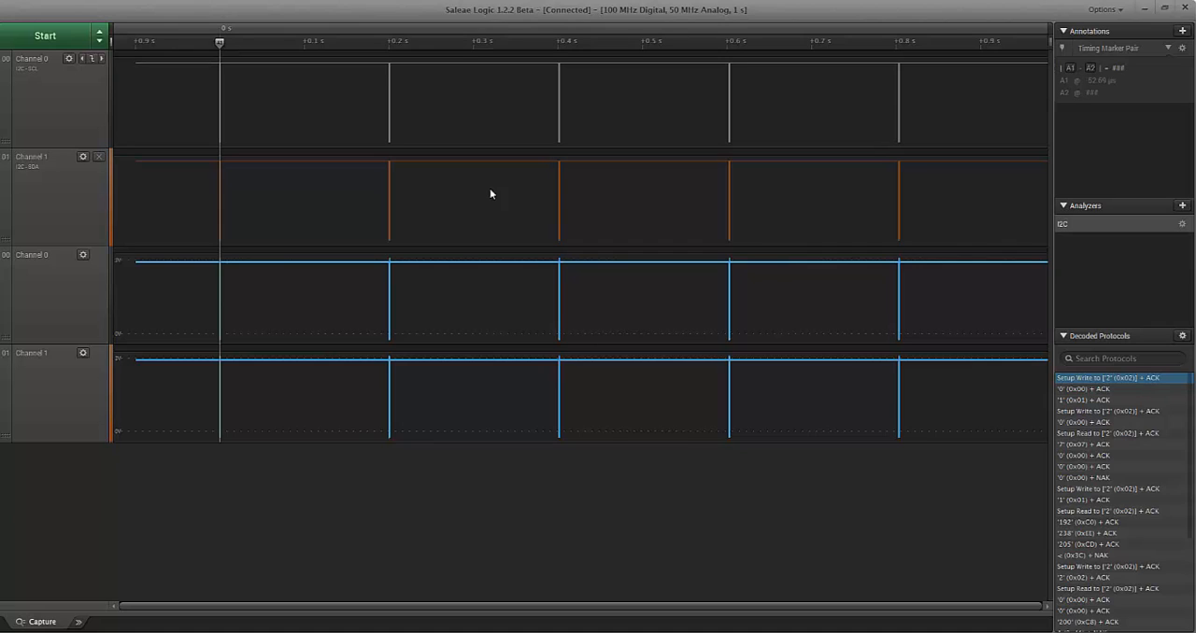
Step: Jump to the first 'Setup Write to [2]' packet and pan to show the traffic just before it
click(1101, 379)
mouse_move(652, 201)
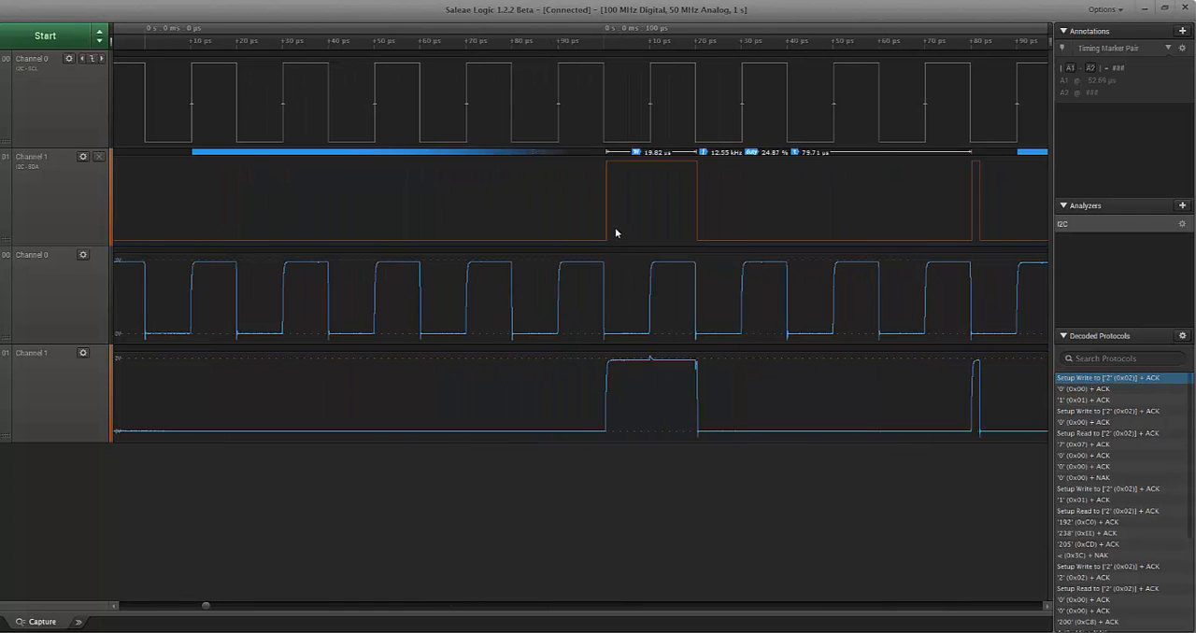
scroll(614, 227, down, 5)
scroll(615, 227, down, 3)
drag(636, 232, 601, 231)
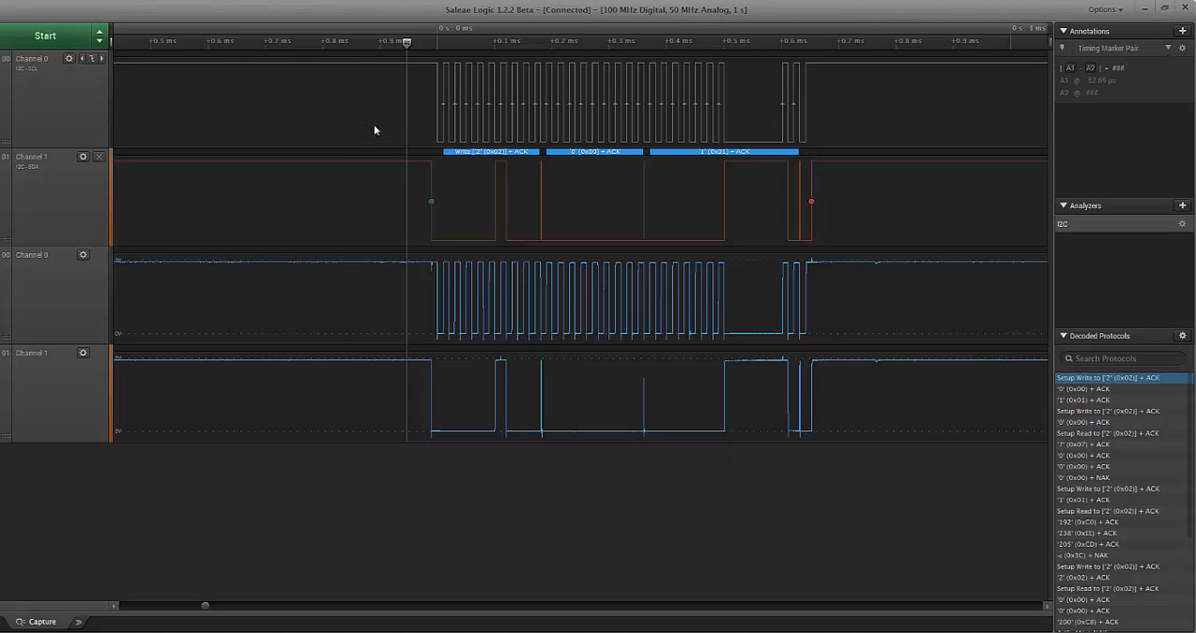
scroll(419, 136, up, 2)
scroll(435, 148, up, 1)
scroll(460, 193, up, 1)
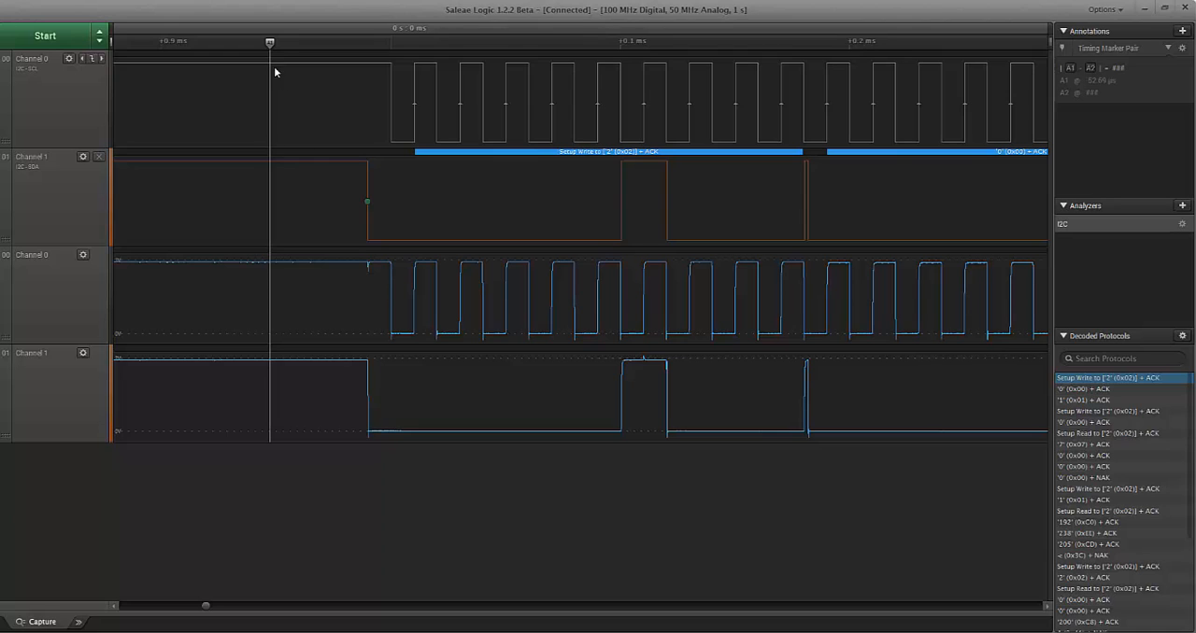
Step: Slide timing marker A1 along the ruler to about 0.17017 ms near the address-byte acknowledge
drag(270, 44, 327, 43)
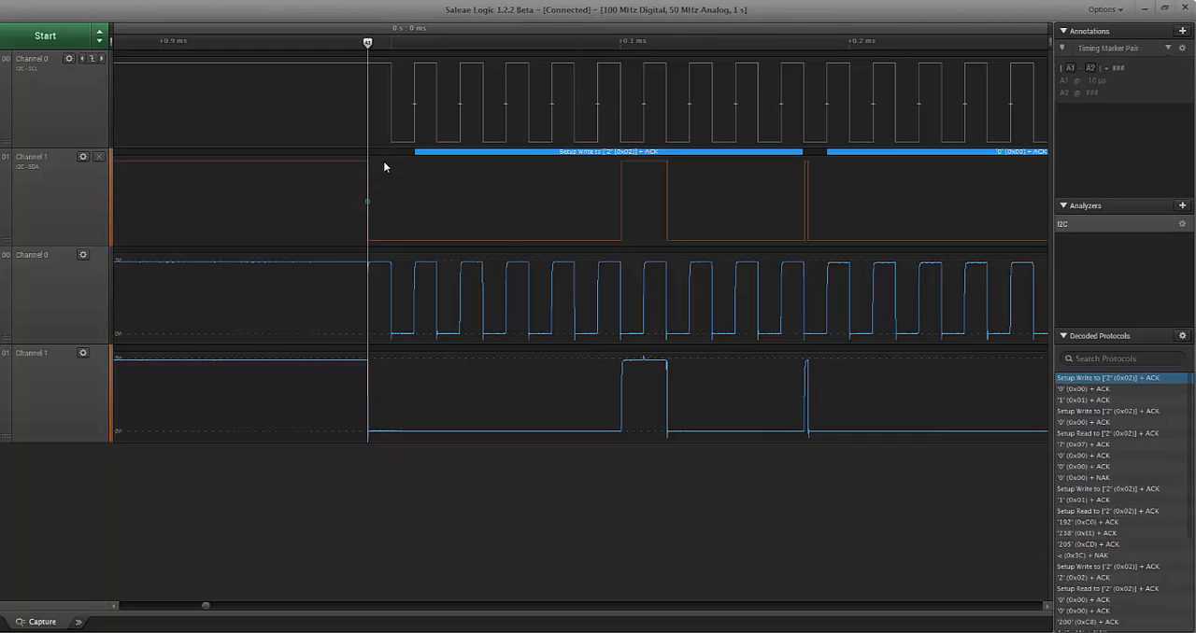
Step: Place the timing marker near the end of the '0 (0x00) + ACK' data byte
click(368, 146)
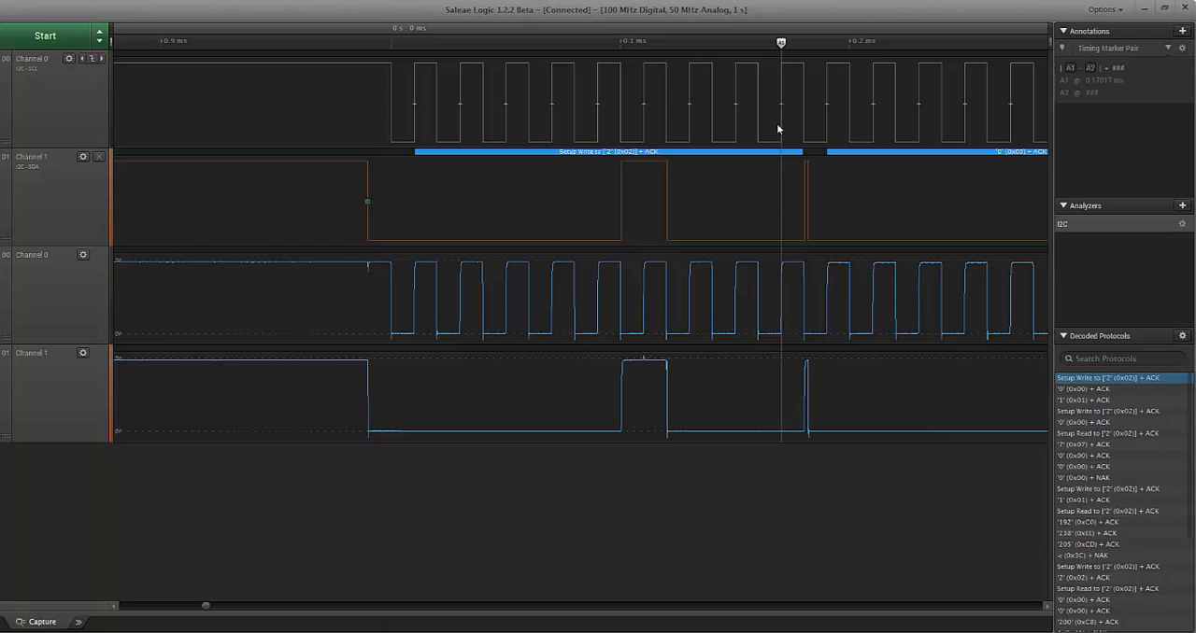
Step: Pan the waveforms later to the '1 (0x01) + ACK' byte with marker A1 inside it
drag(776, 123, 324, 135)
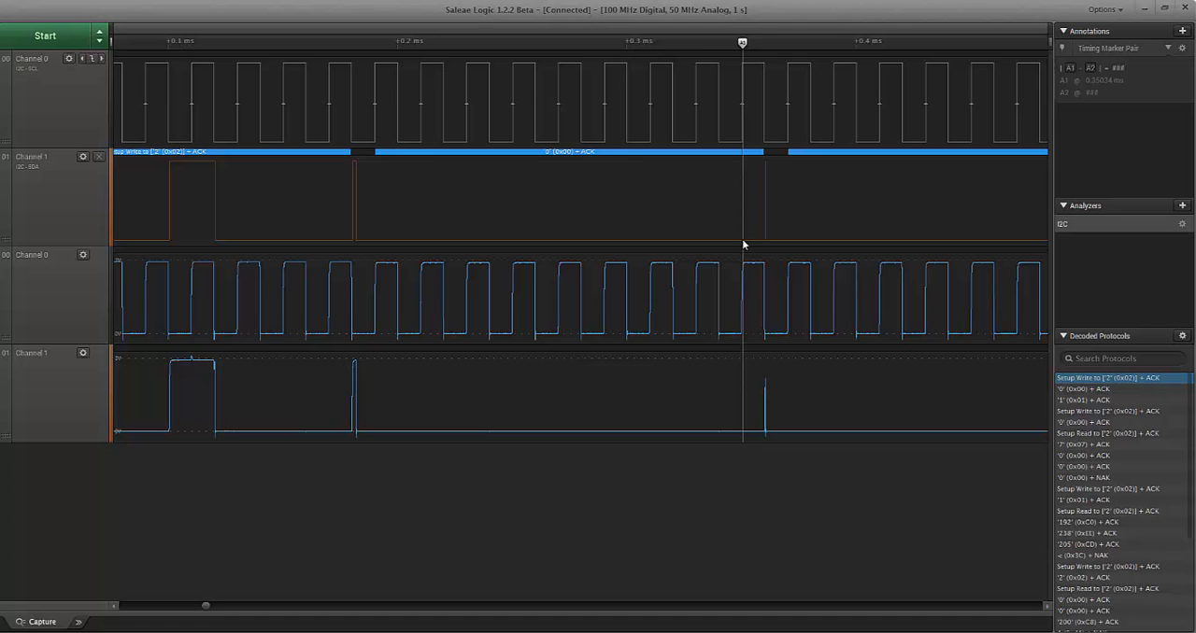
Step: Pan to the end of the 0x01 byte transfer and reposition marker A1 with the 1 key
drag(743, 245, 288, 237)
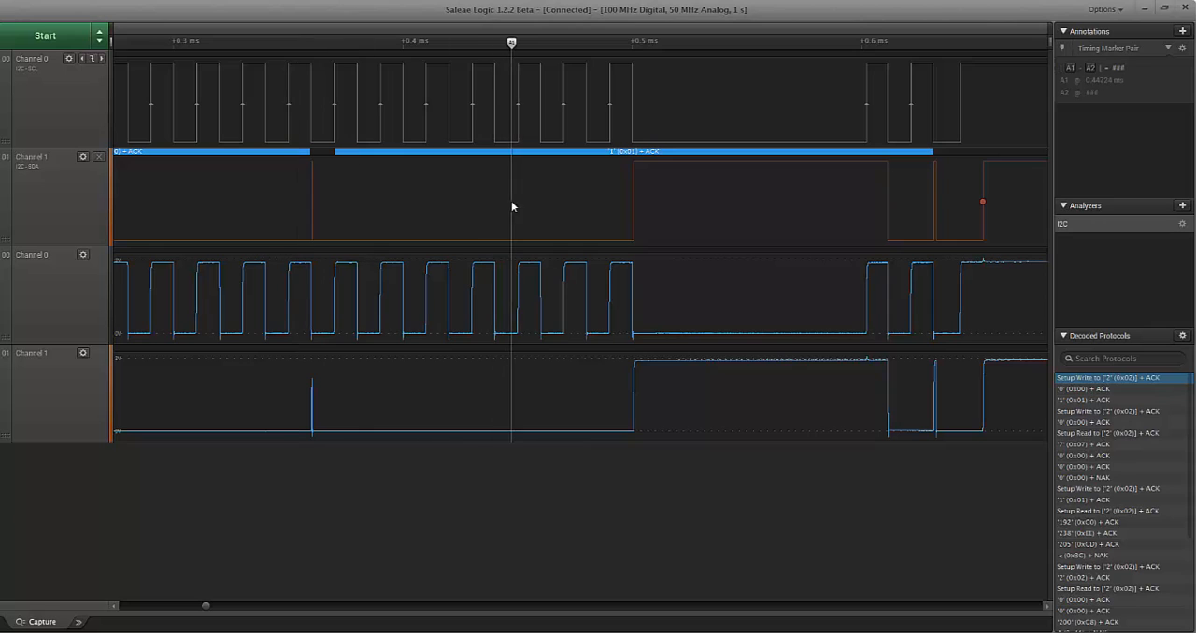
drag(495, 209, 437, 212)
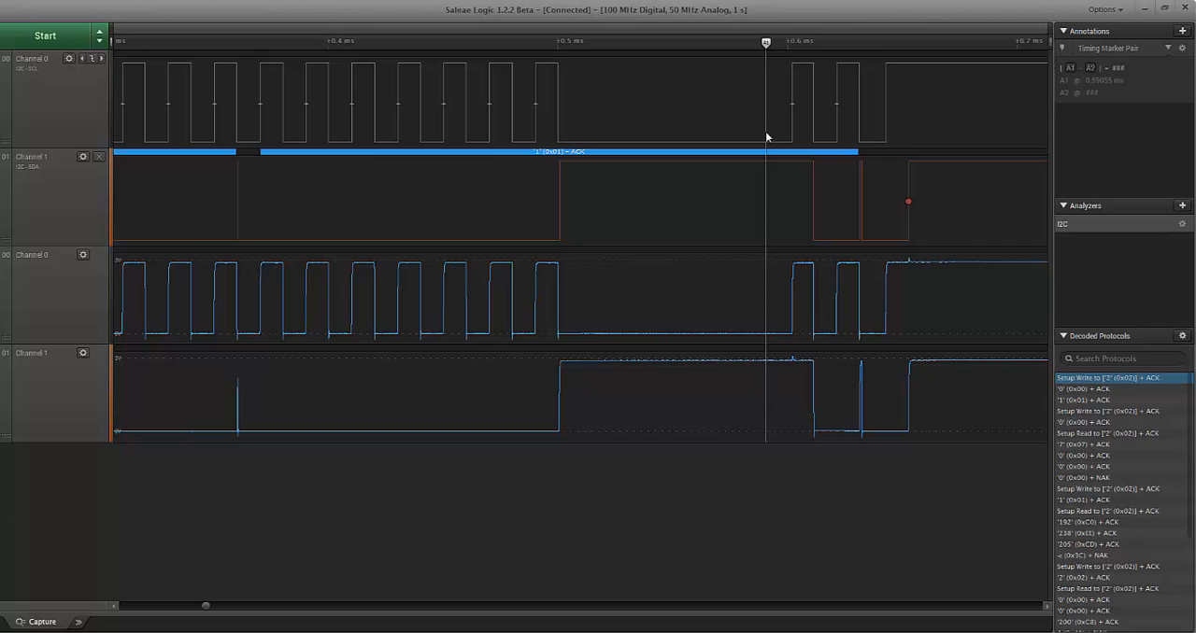
drag(765, 138, 471, 140)
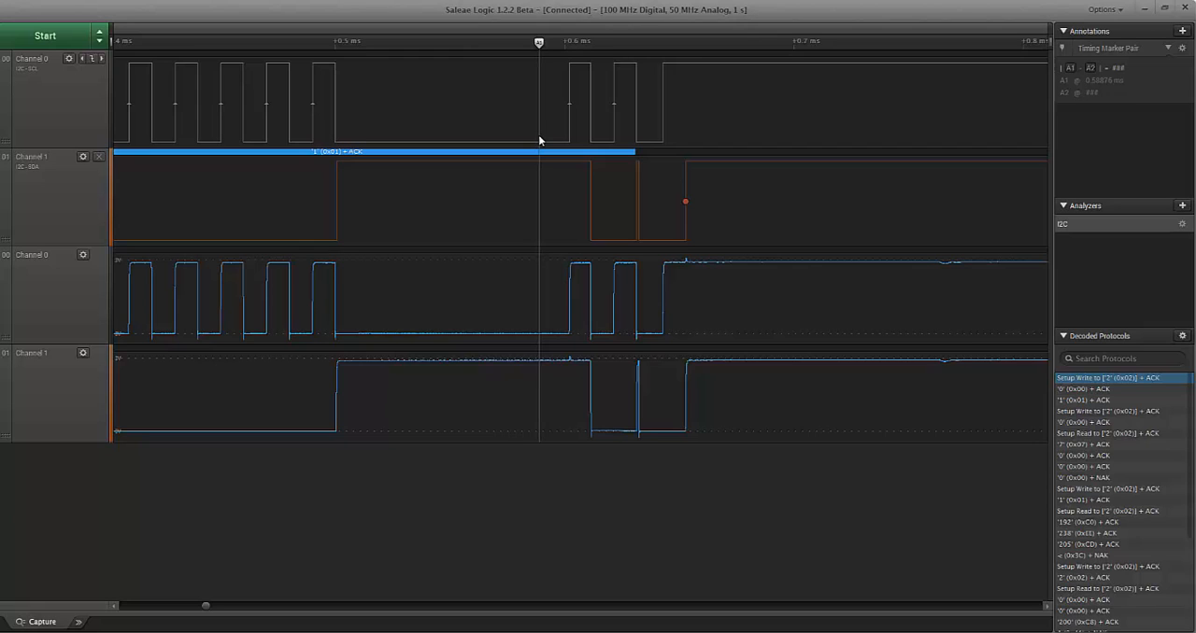
key(1)
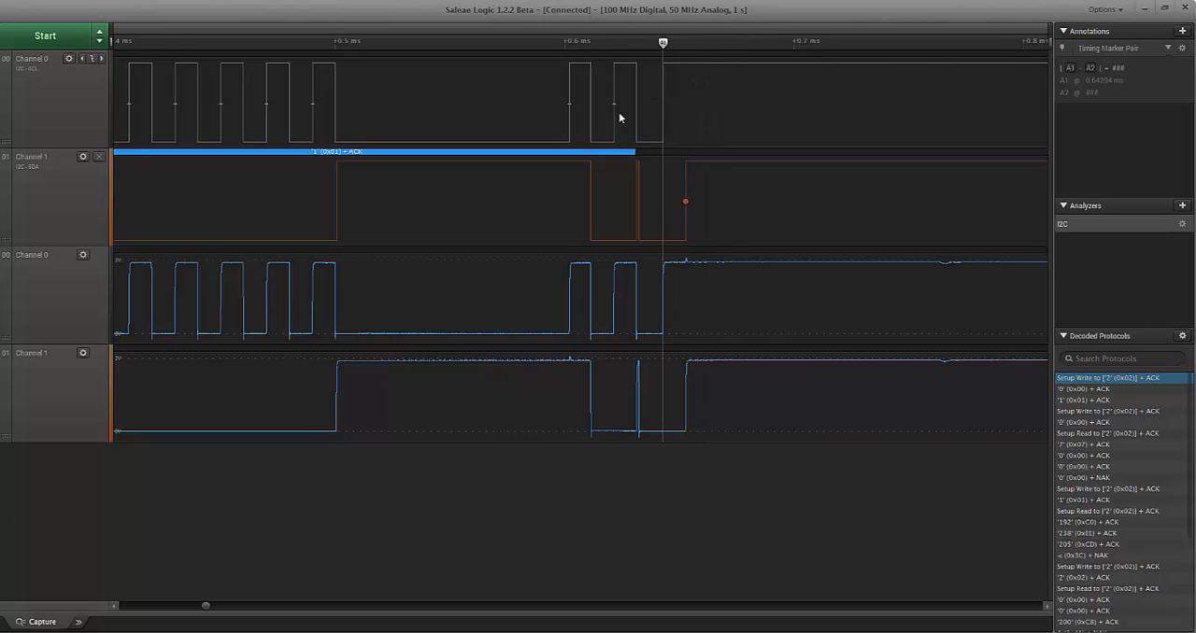
scroll(499, 167, down, 3)
scroll(423, 190, down, 2)
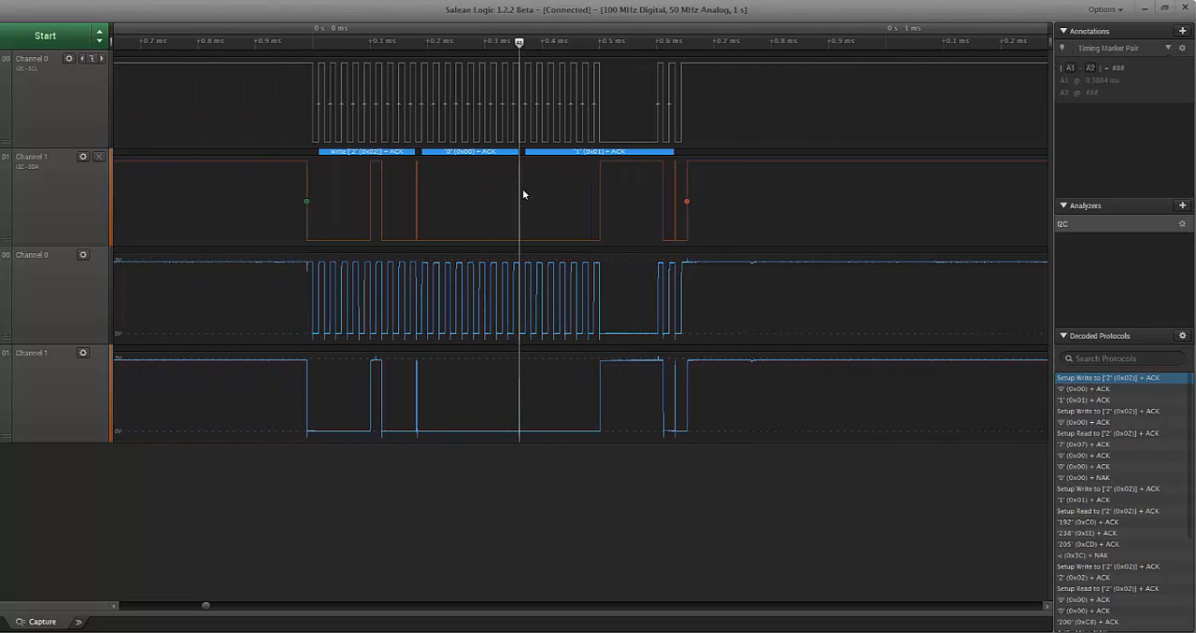
Step: Anchor timing marker A1 at the start of the three-byte write transaction
click(304, 206)
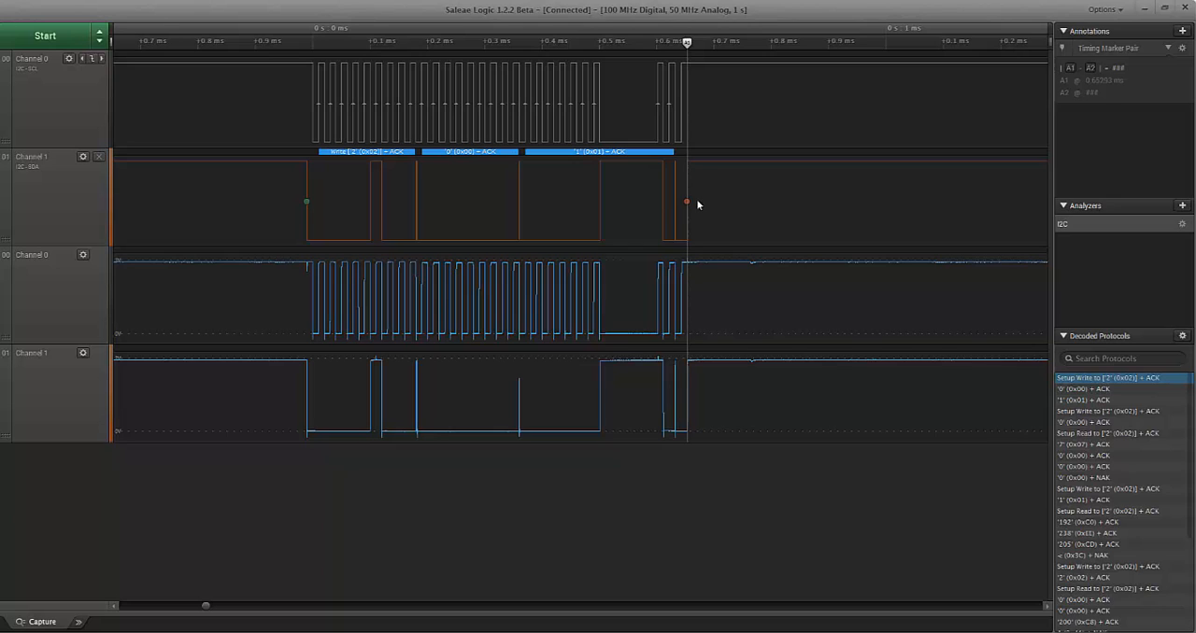
scroll(355, 220, down, 2)
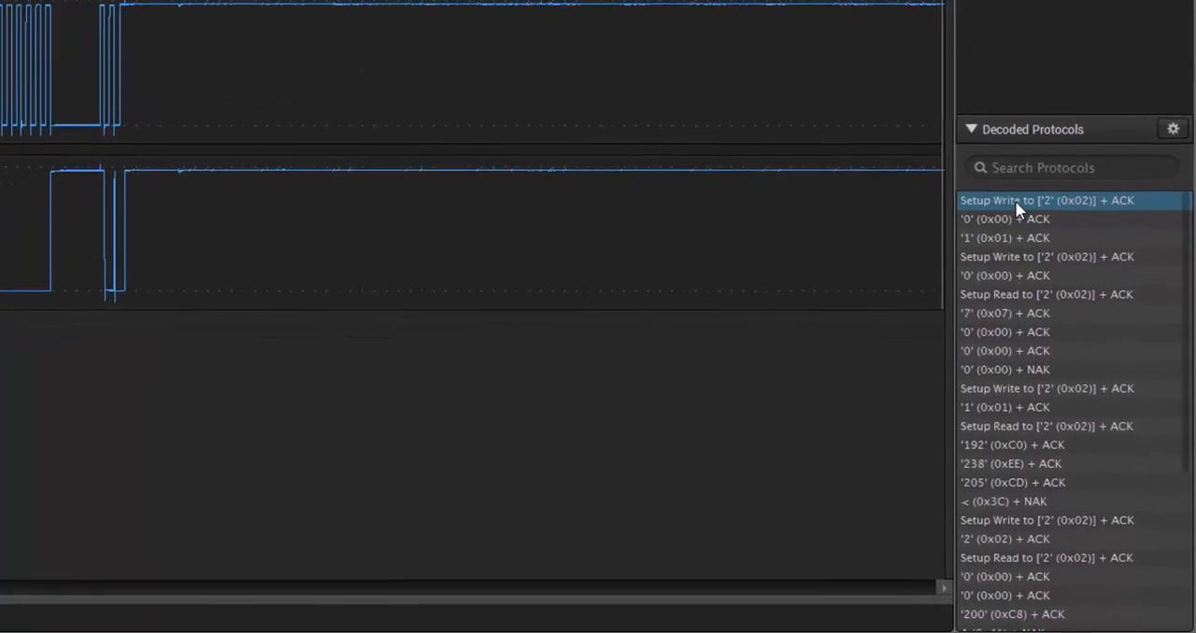
Step: Select the first then the second 'Setup Write to [2] + ACK' entries in Decoded Protocols
click(1000, 164)
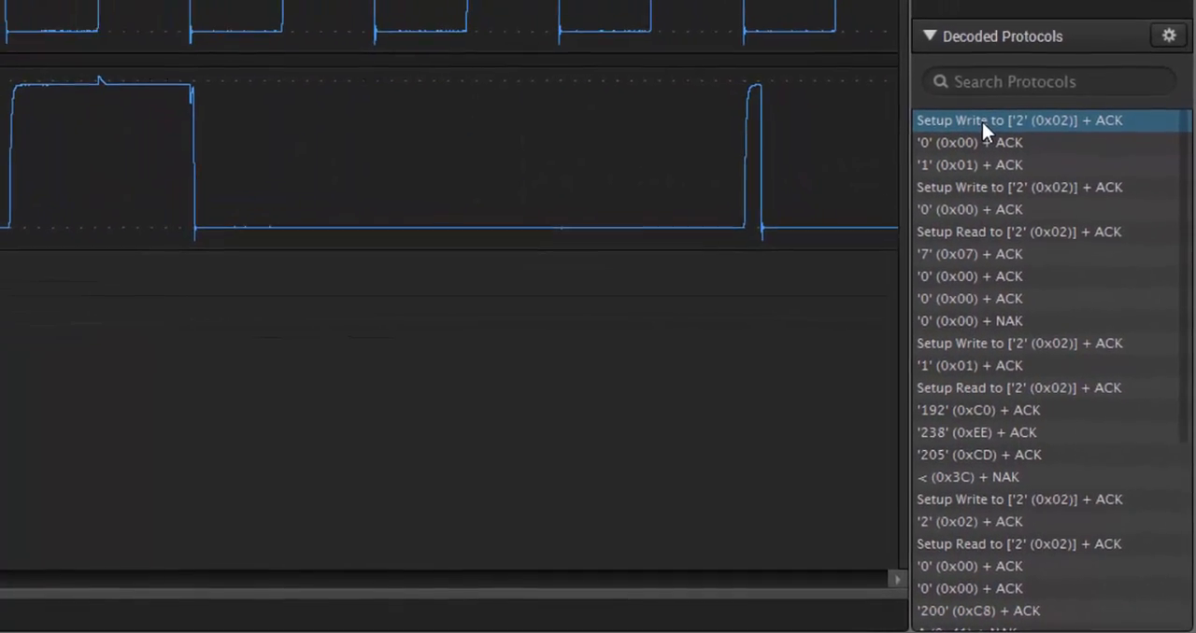
mouse_move(1004, 218)
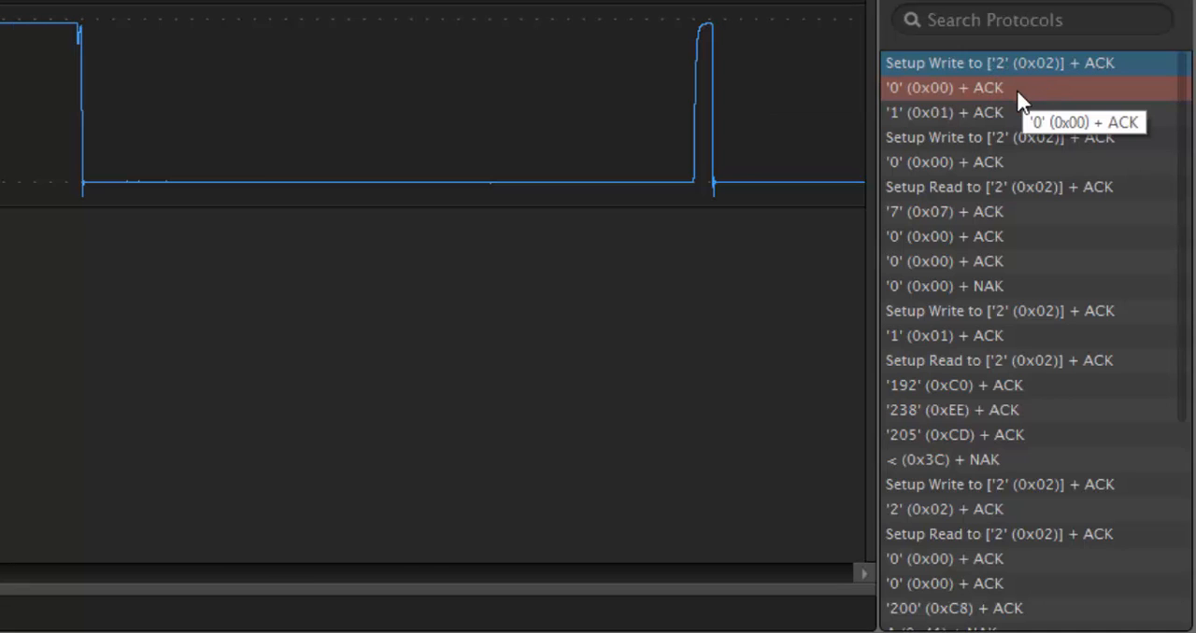
click(1010, 138)
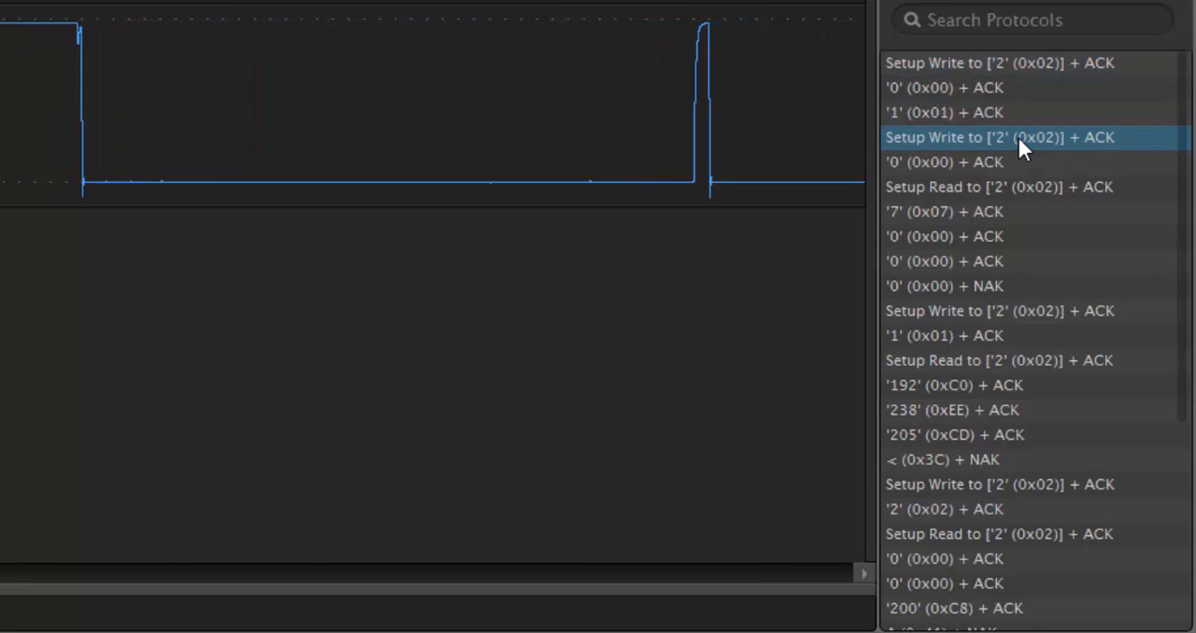
Step: Step through the '0 (0x00) + ACK' byte and Setup Read to [2] packet to the read byte 7 (0x07)
click(979, 168)
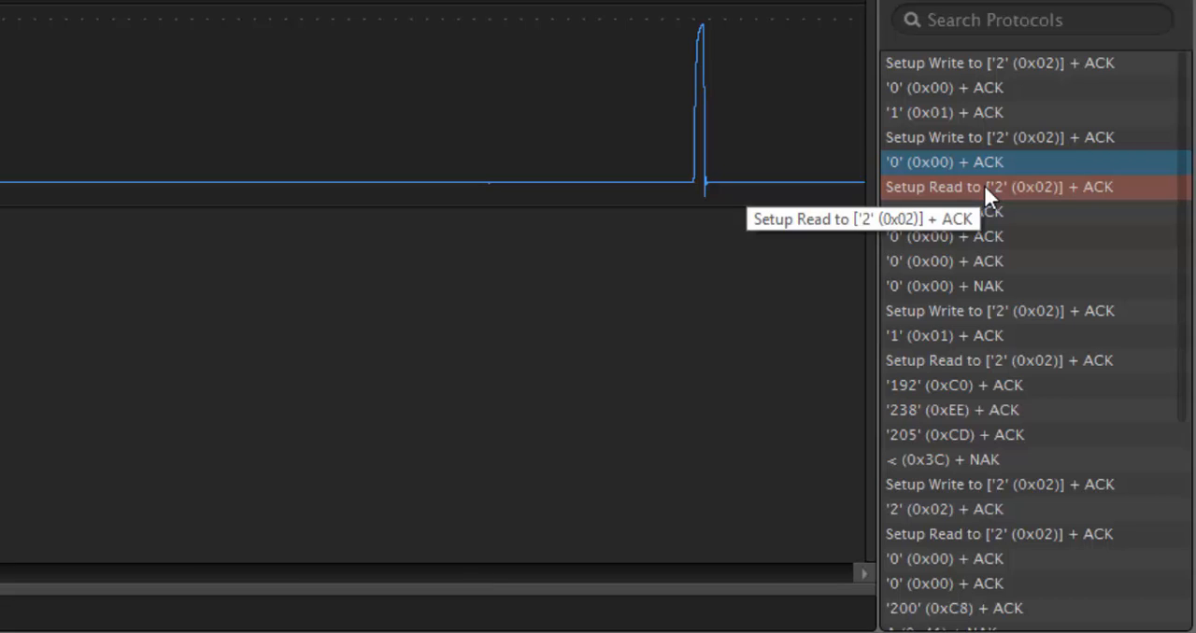
click(988, 192)
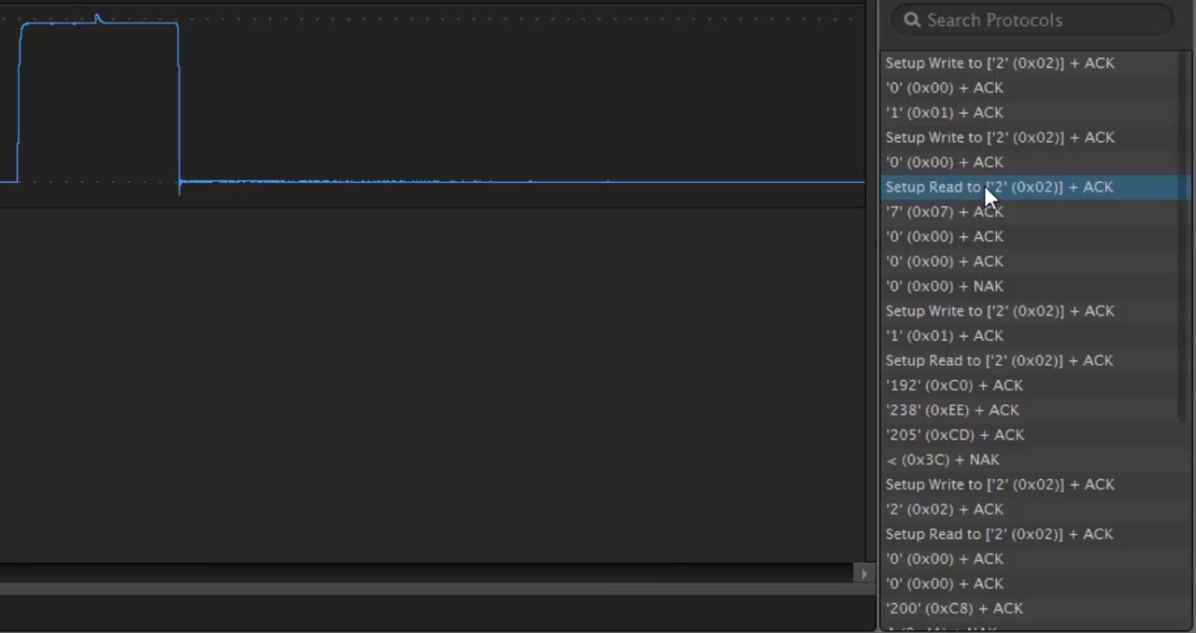
click(983, 187)
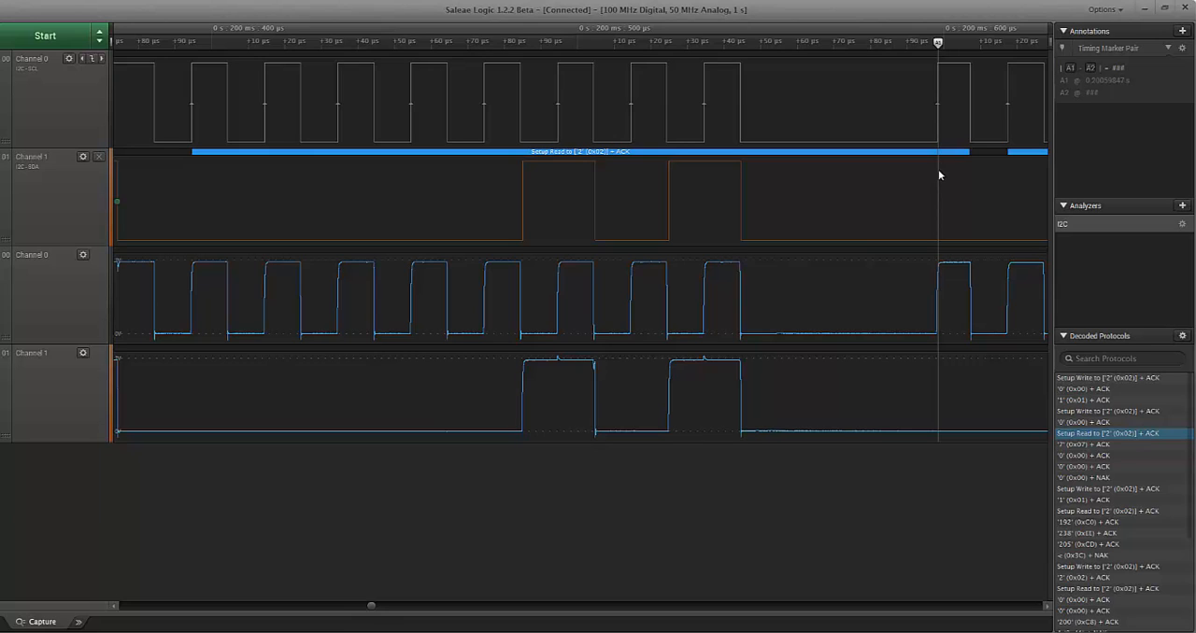
click(1102, 447)
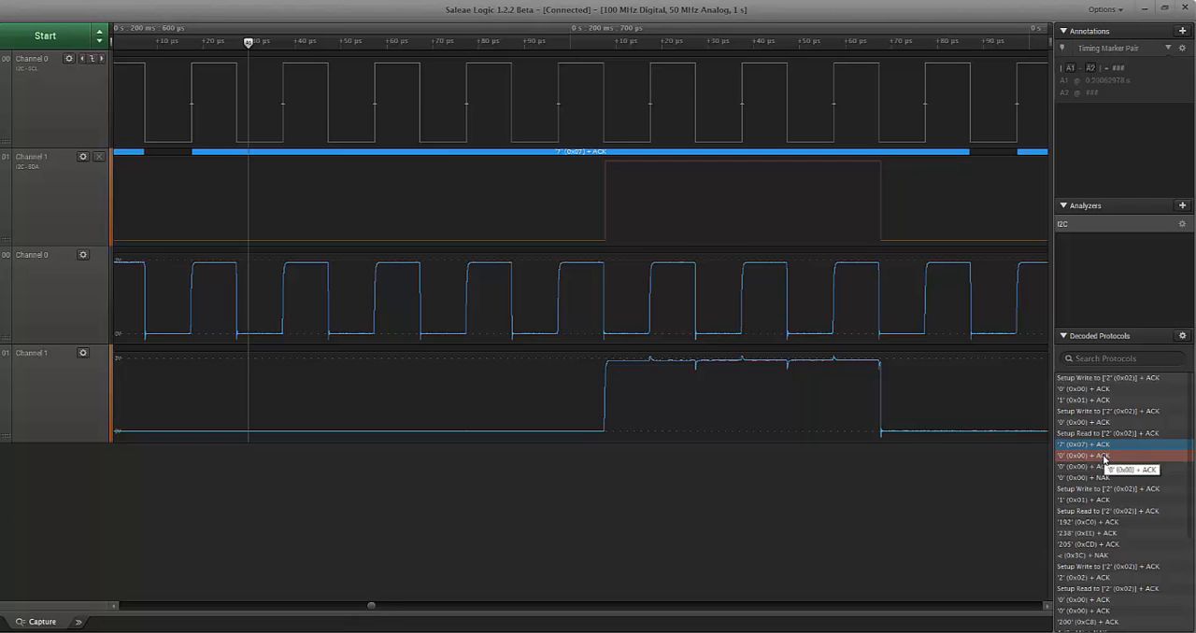
Step: Select the two following '0 (0x00) + ACK' bytes and the final '0 (0x00) + NAK' byte
click(1102, 454)
click(1104, 465)
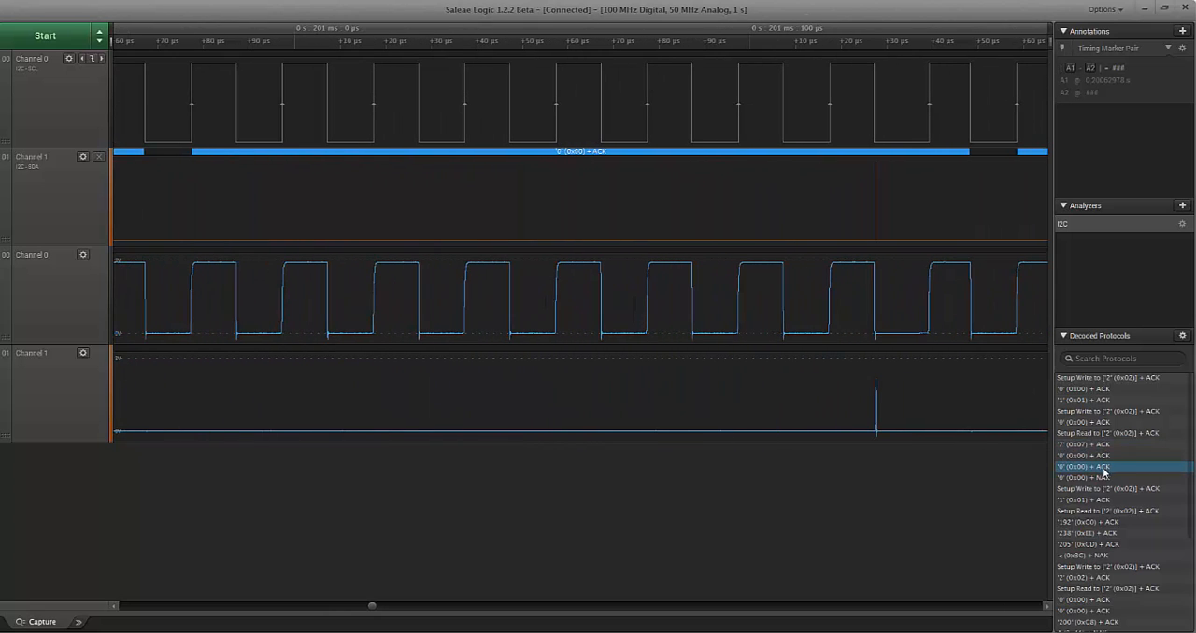
click(1105, 477)
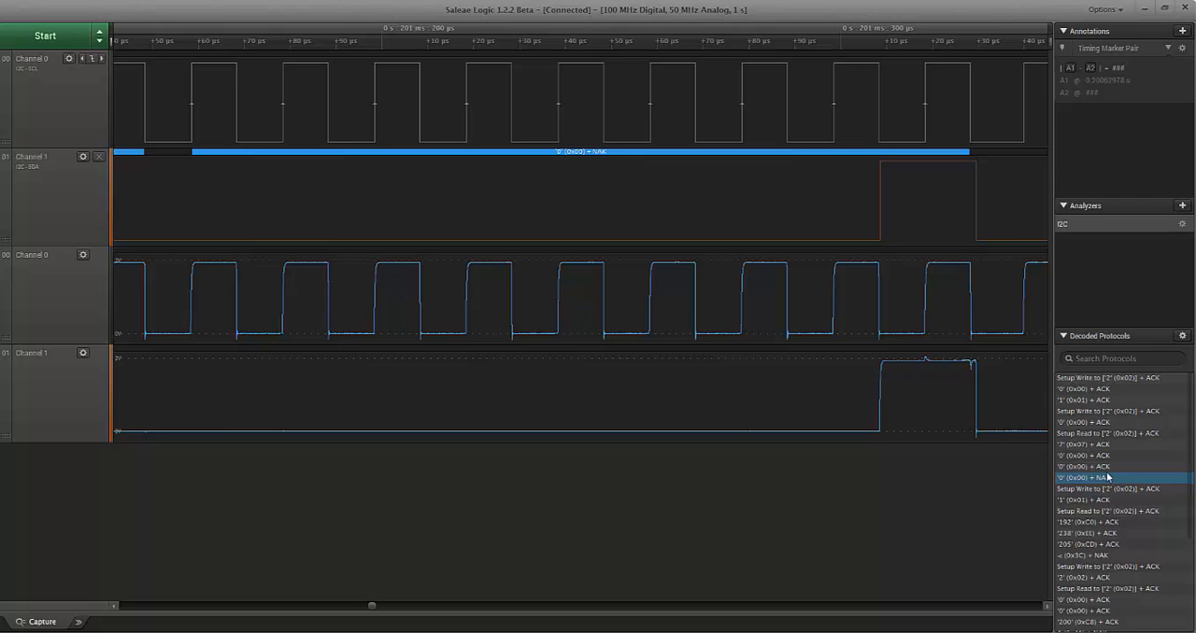
Step: Pan to the NAK bit and stop condition, then switch to the Keil uVision window
drag(975, 296, 708, 320)
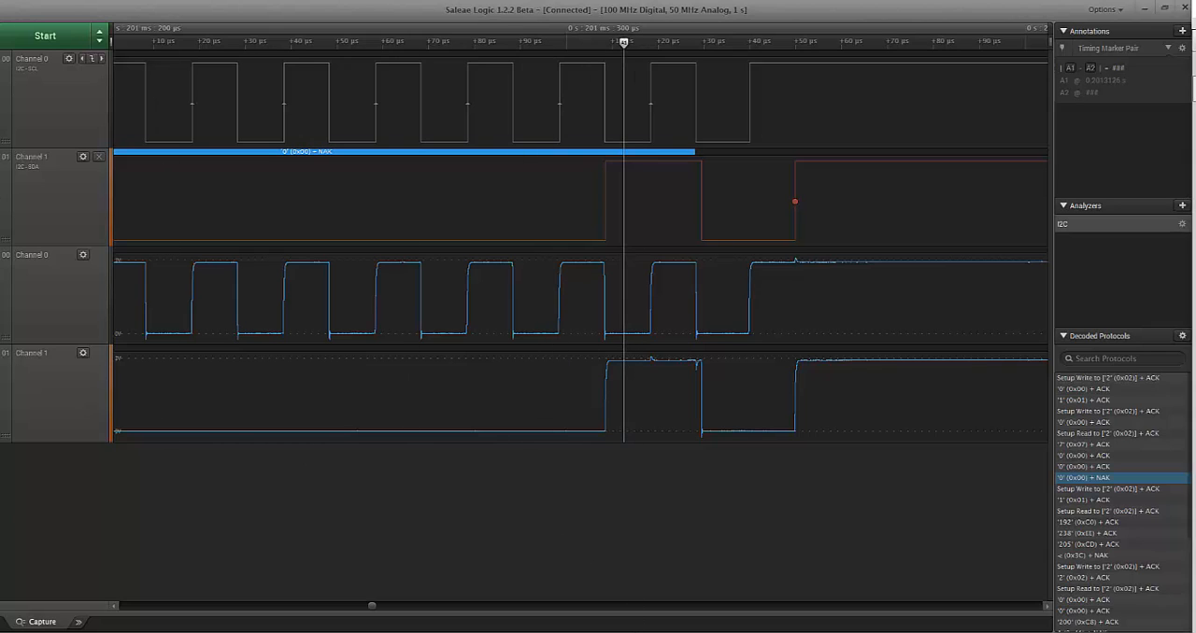
key(alt+Tab)
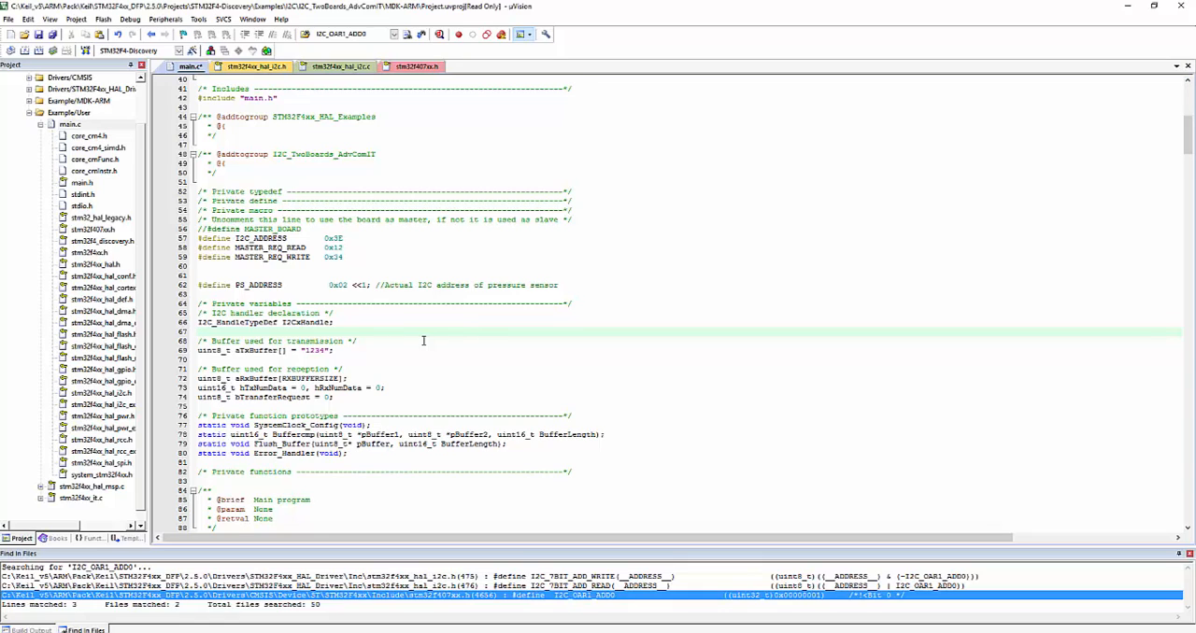
scroll(423, 341, up, 1)
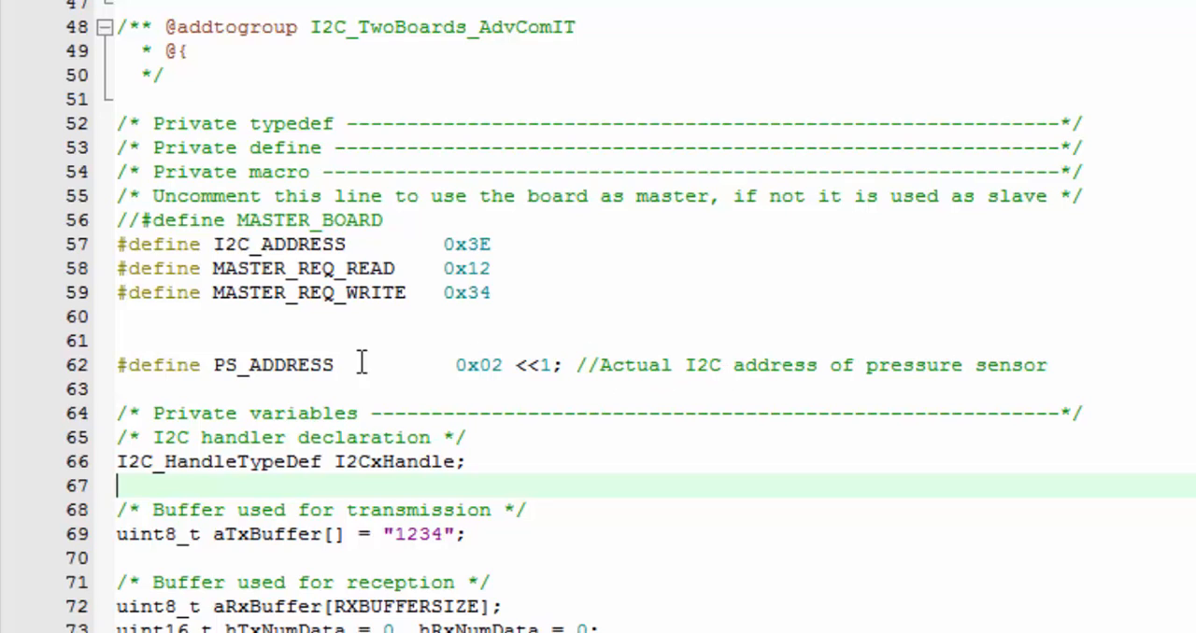
click(118, 365)
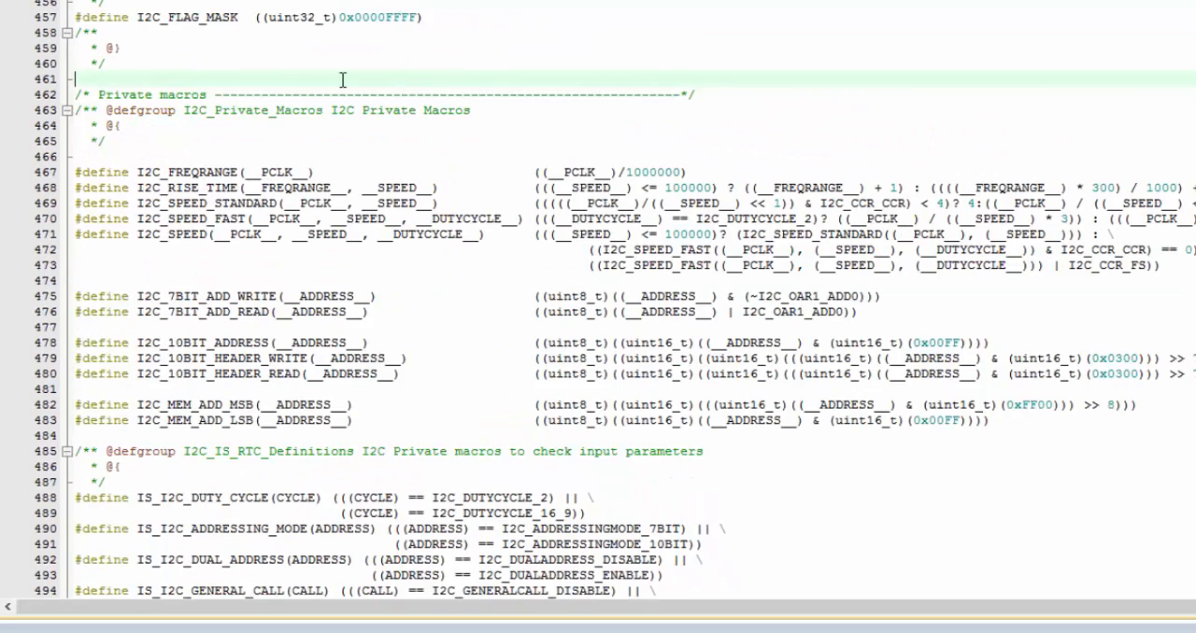
Step: Place the cursor at the I2C_7BIT_ADD_WRITE/READ macros in stm32f4xx_hal_i2c.h
click(465, 375)
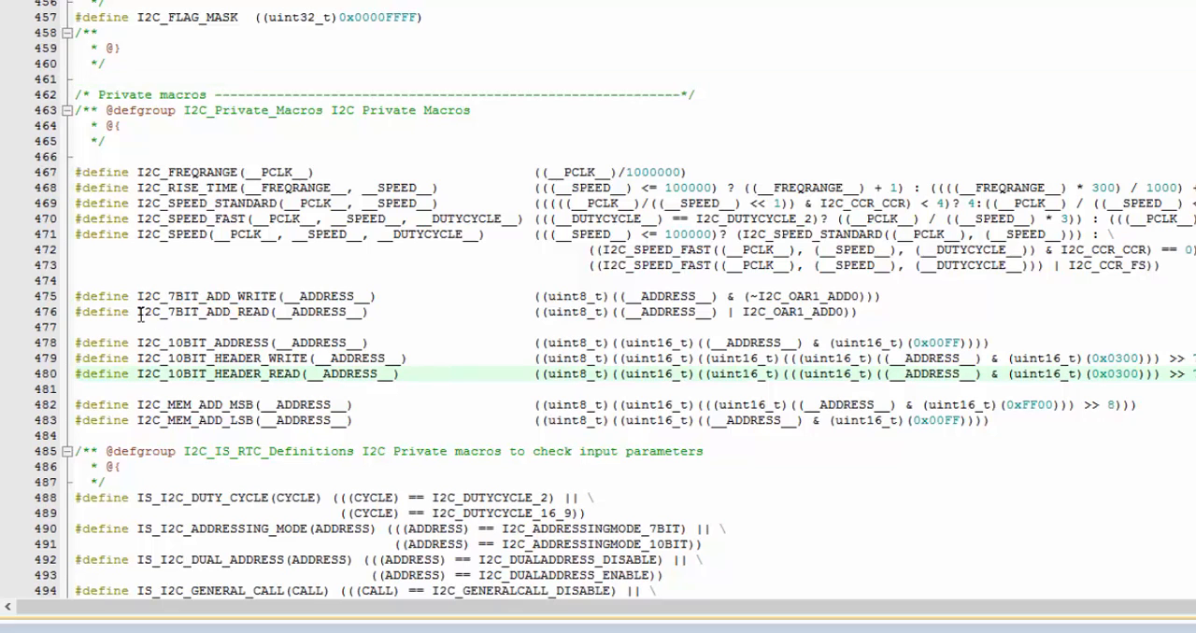